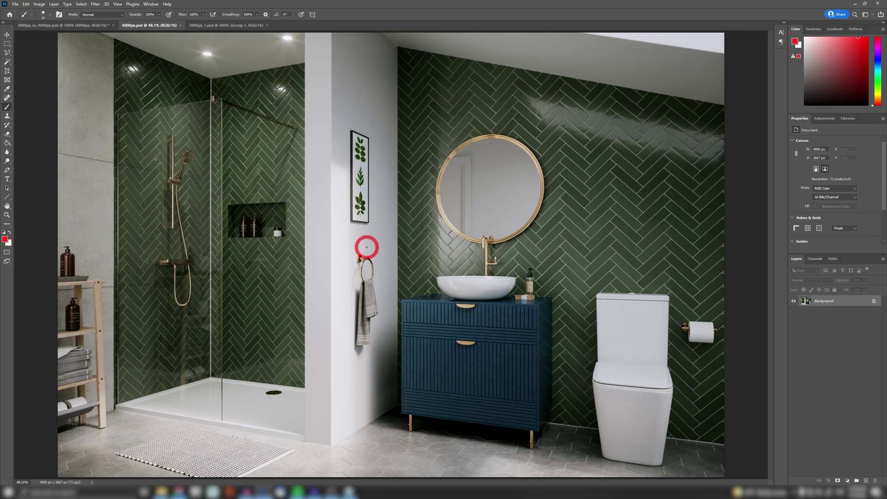
Set the render to 2000 px wide (2000 × 1334 px) using Bicubic Sharper (reduction) resampling.
key("ctrl+alt+i")
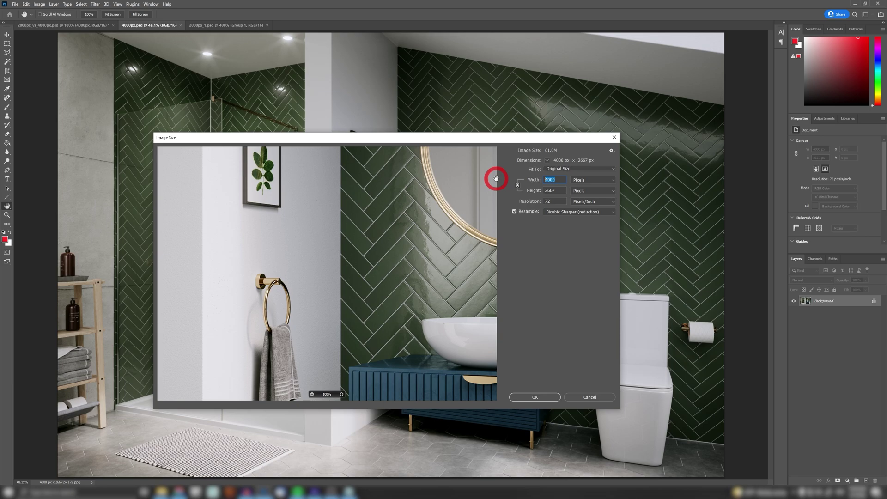
type("2000")
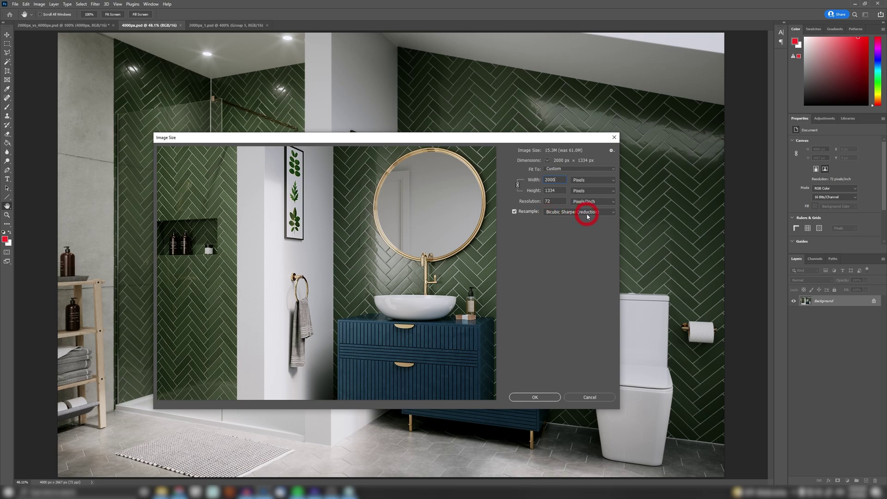
left_click(609, 216)
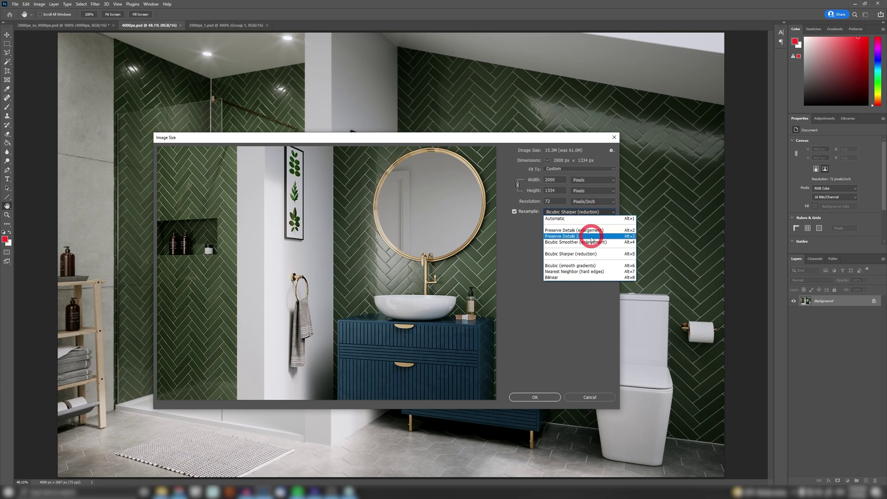
left_click(596, 212)
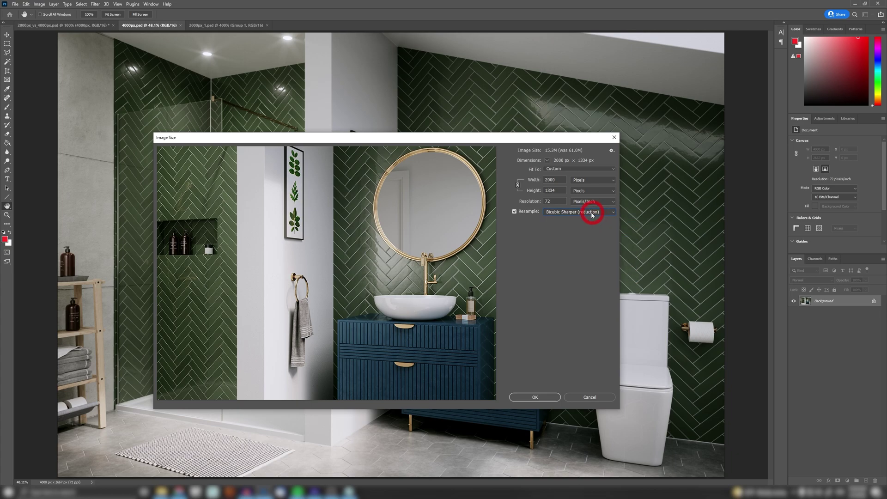
left_click_drag(425, 140, 456, 220)
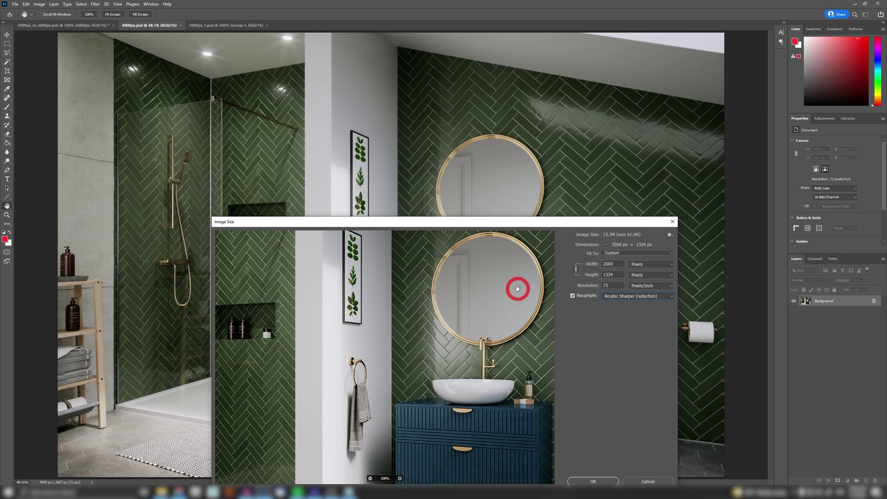
Apply the 2000 × 1334 px resize, view it at 100%, and bring up 2000px_vs_4000px.psd.
left_click(589, 480)
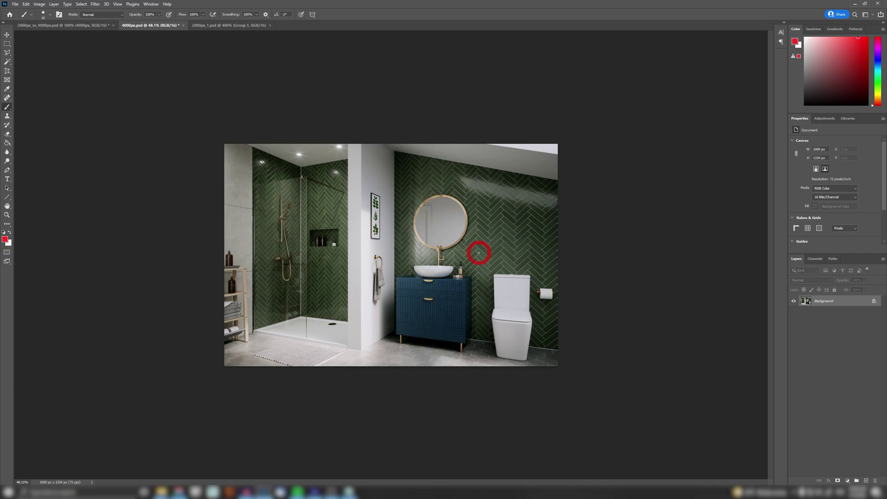
key("ctrl+1")
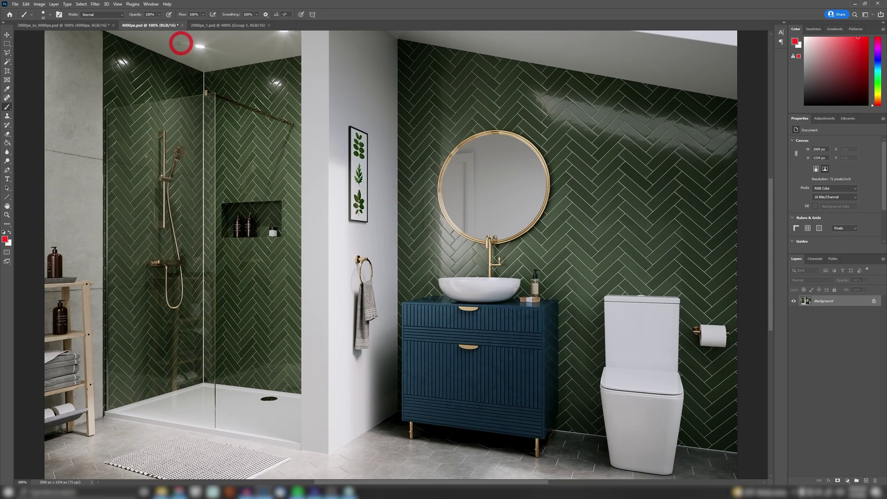
left_click(53, 29)
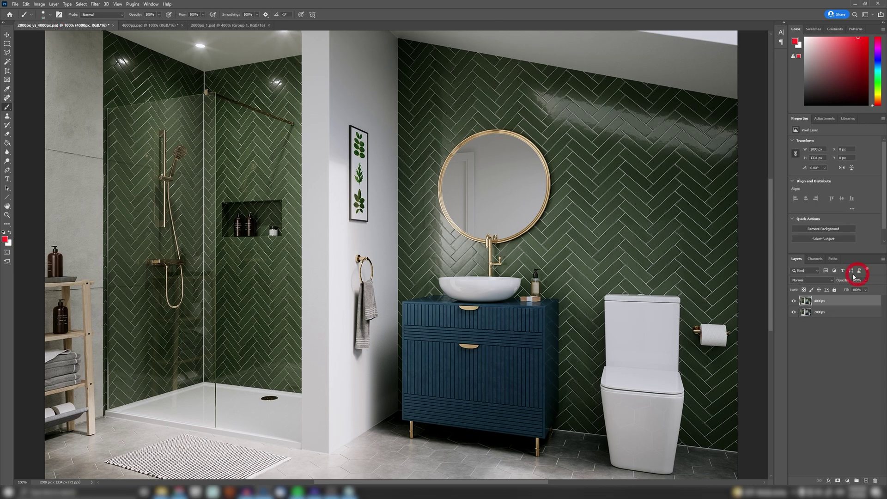
mouse_move(816, 303)
left_mouse_down()
mouse_move(827, 303)
mouse_move(801, 305)
left_mouse_up()
Toggle the 4000px layer on and off repeatedly against the 2000px layer, ending visible.
left_click(795, 301)
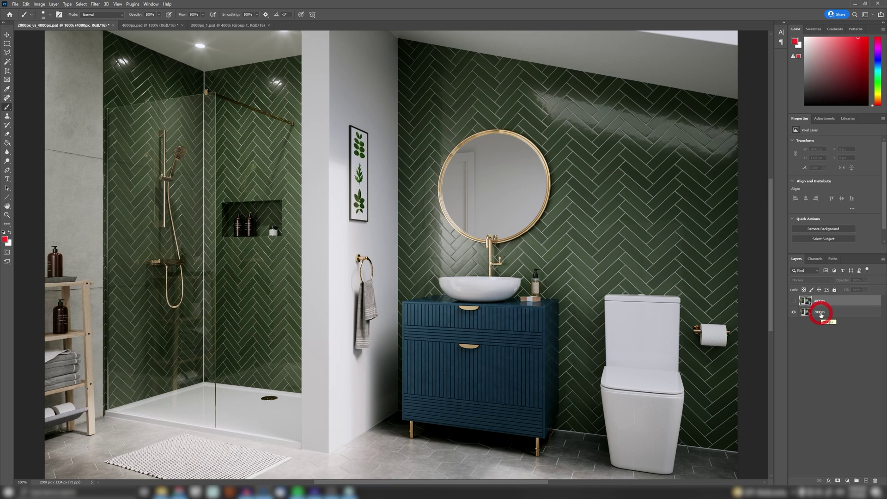
left_click(794, 302)
left_click(794, 302)
left_click(794, 301)
left_click(794, 301)
left_click(794, 301)
left_click(794, 302)
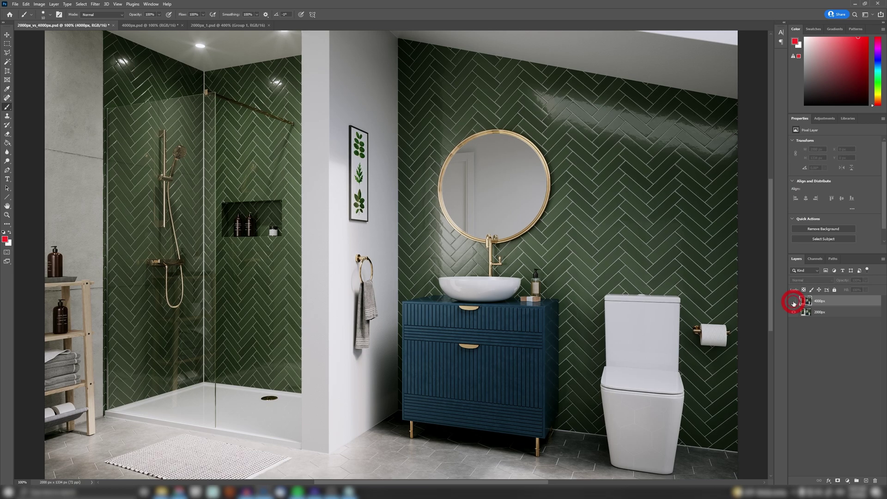
left_click(793, 303)
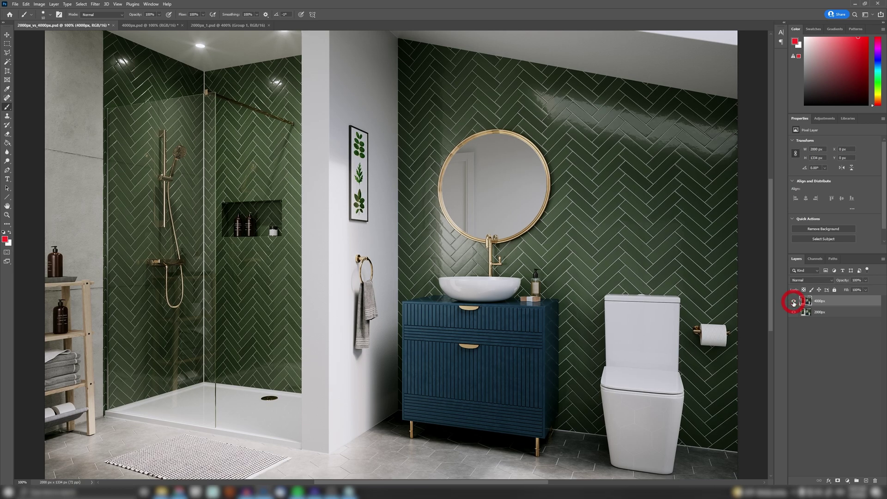
Zoom to 500% on the faucet and soap bottle and flip the 4000px layer on and off.
key("ctrl+plus")
key("ctrl+plus")
key("ctrl+plus")
key("ctrl+plus")
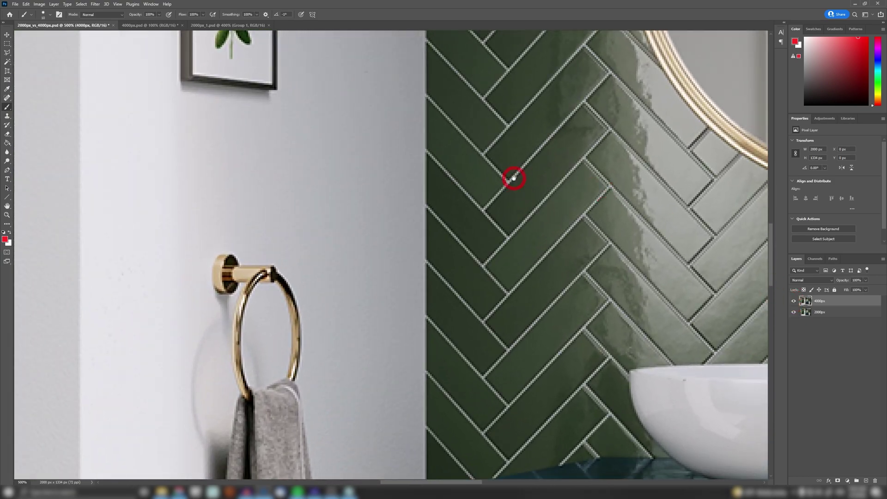
left_click_drag(511, 179, 113, 188)
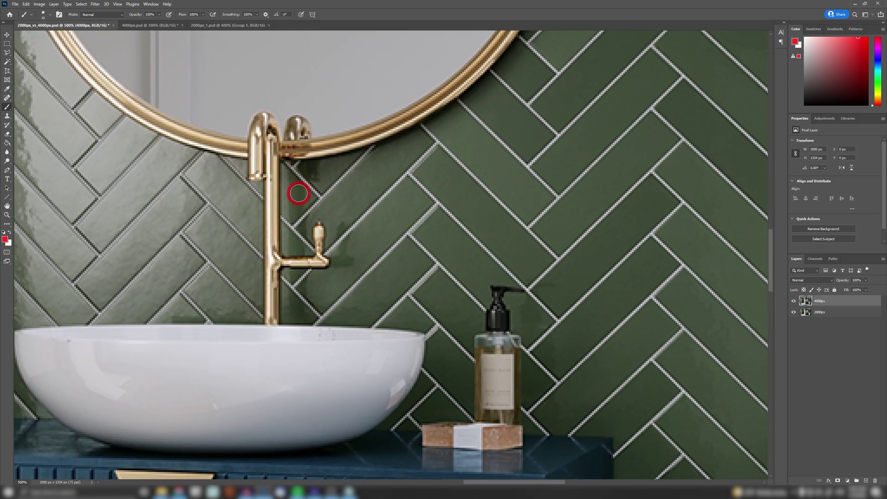
left_click_drag(297, 193, 352, 224)
left_click(793, 303)
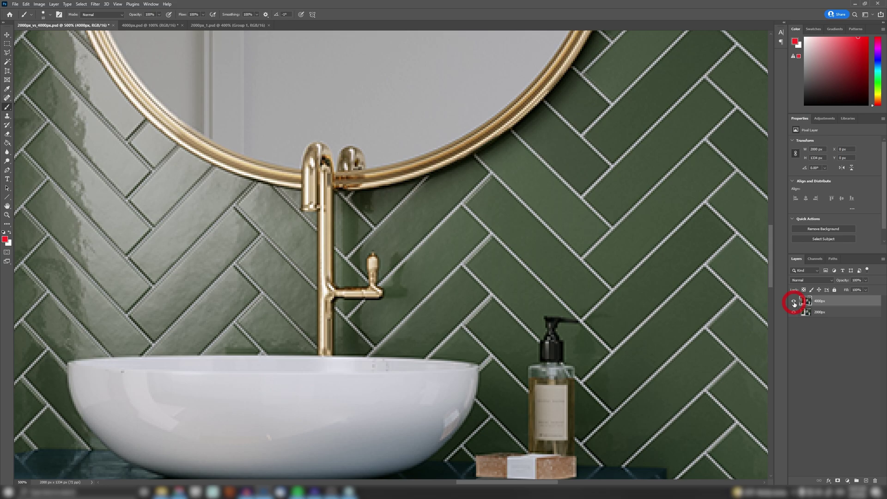
left_click(794, 303)
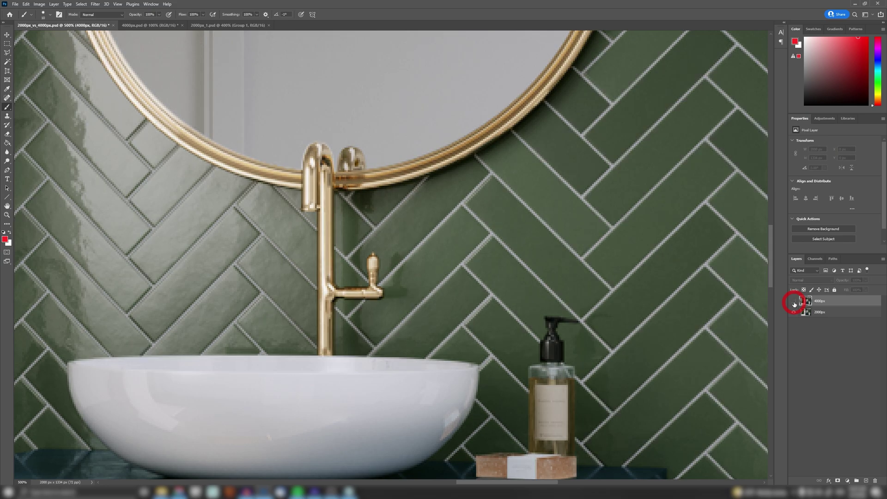
left_click(794, 303)
left_click(794, 303)
left_click(794, 303)
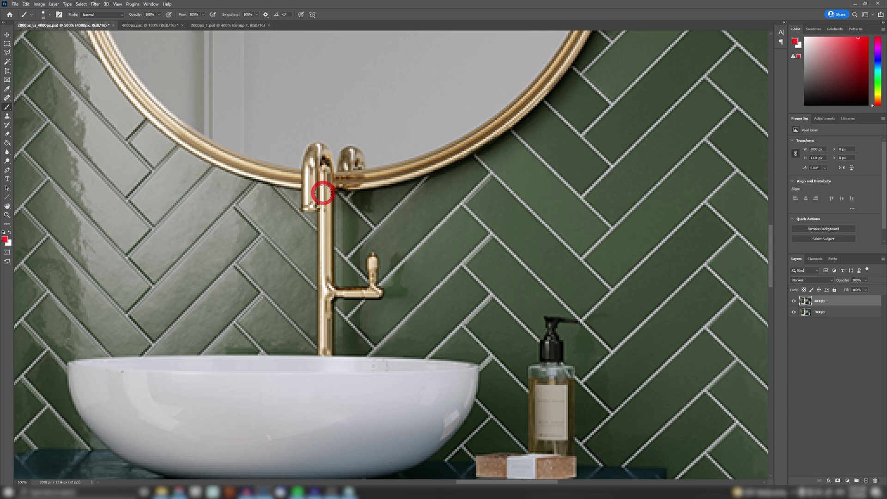
left_click(794, 301)
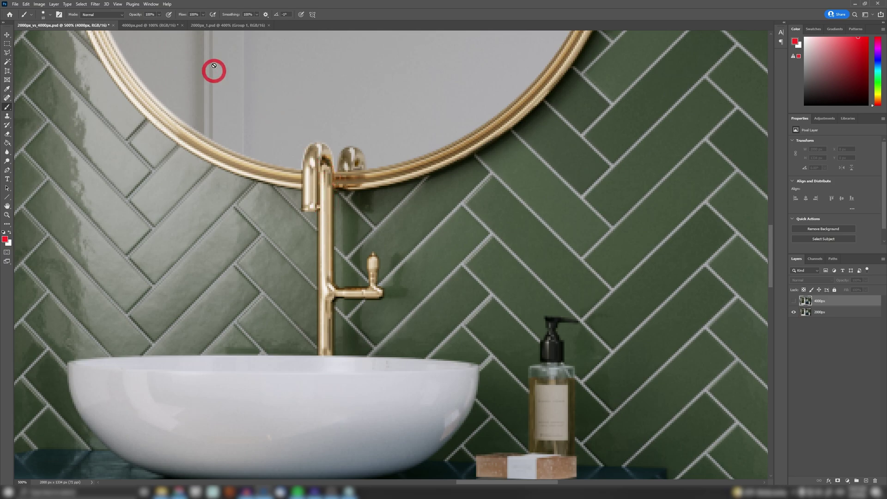
Inspect the mirror and faucet top at 400% in 4000px.psd, then cycle back to the comparison.
left_click(152, 26)
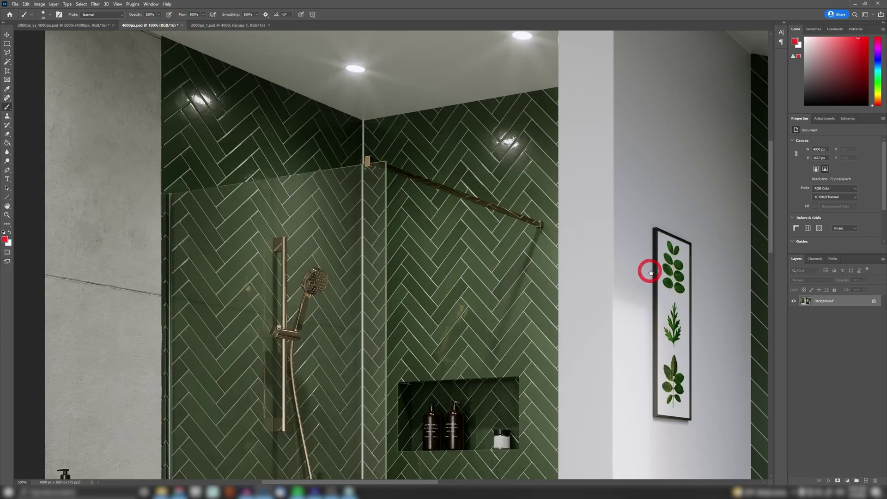
left_click_drag(653, 268, 534, 178)
key("ctrl+plus")
key("ctrl+plus")
key("ctrl+plus")
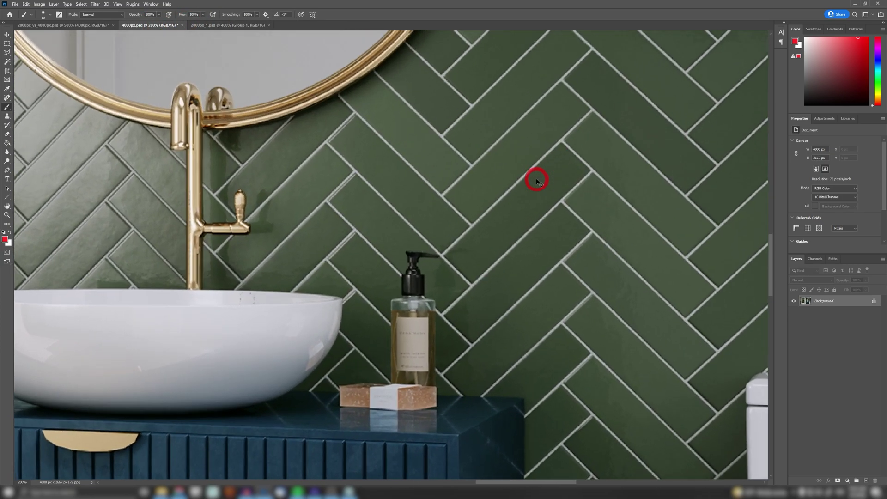
left_click_drag(194, 125, 430, 302)
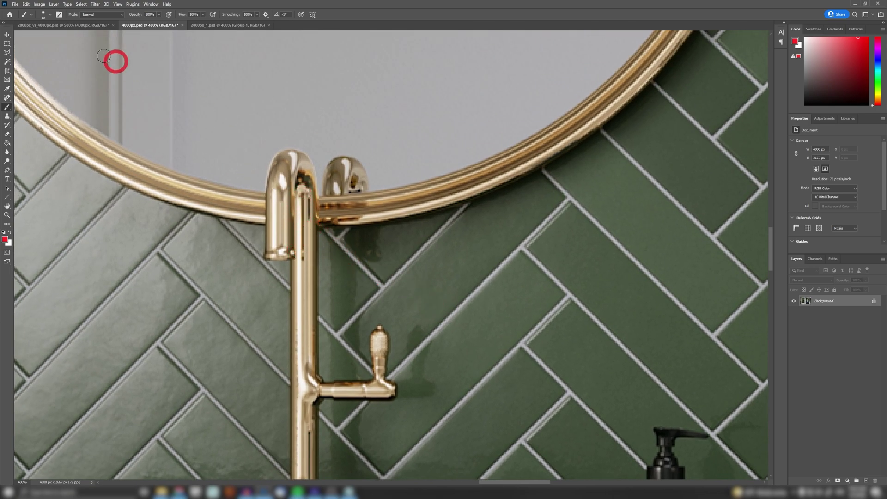
left_click(64, 27)
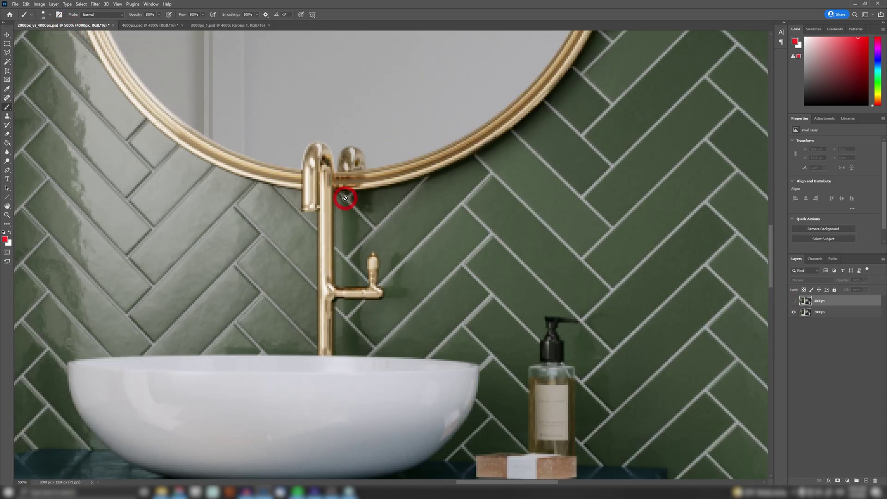
key("ctrl+Tab")
key("ctrl+Tab")
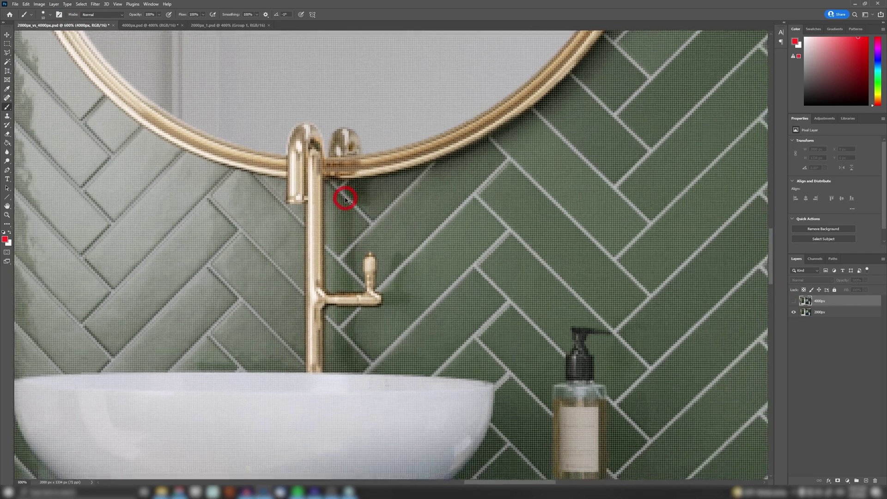
key("ctrl+Tab")
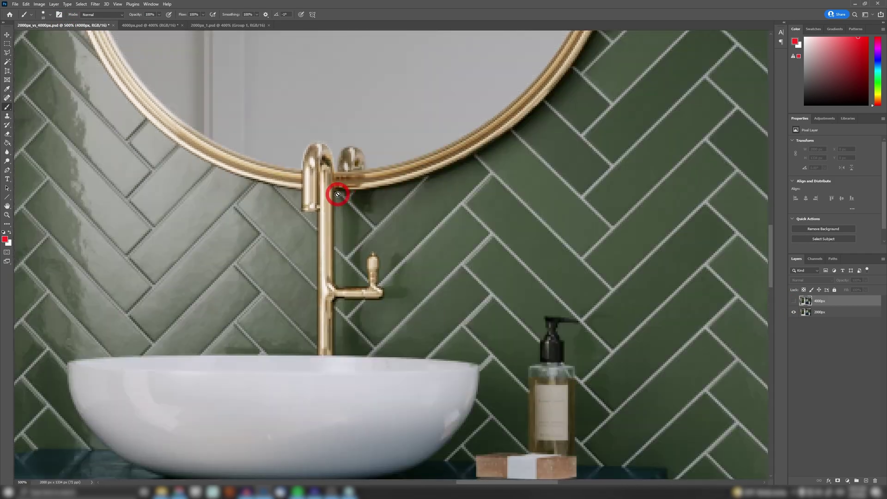
Flip the 4000px layer off and on again, leaving the sharper version visible.
left_click(793, 301)
left_click(794, 301)
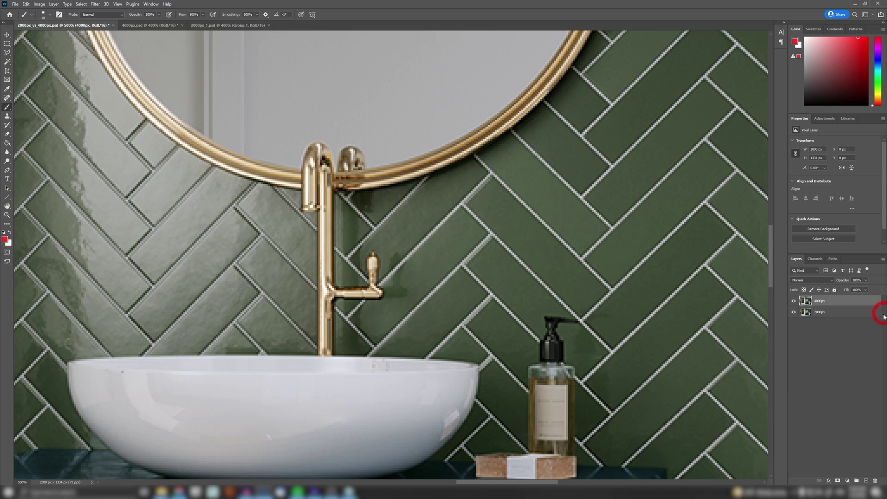
left_click(793, 303)
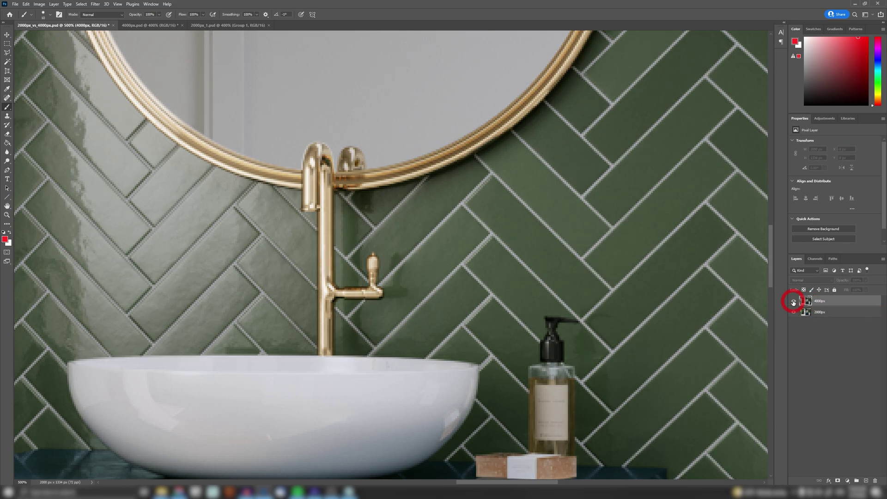
left_click(793, 303)
scroll(362, 307, "down", 6)
scroll(436, 303, "up", 1)
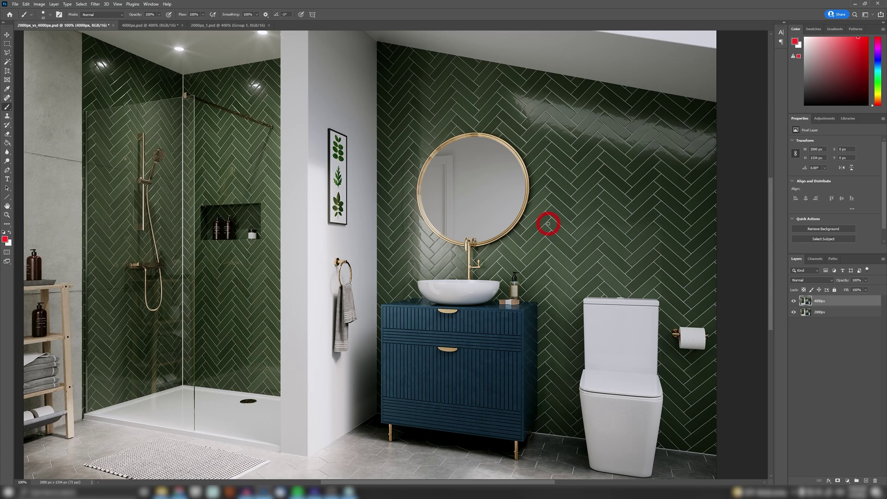
On the shelf and shower tiles, toggle the 4000px layer repeatedly, ending with it shown.
scroll(369, 300, "up", 2)
scroll(503, 303, "left", 10)
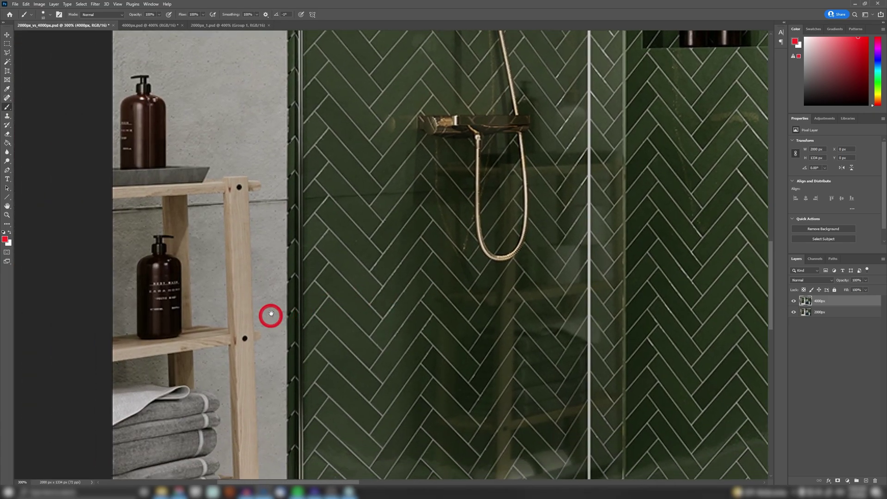
scroll(370, 277, "up", 1)
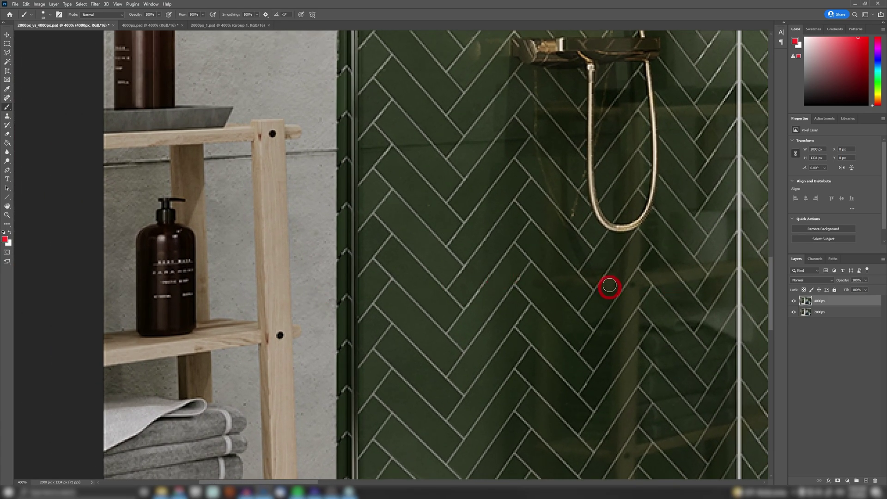
left_click(793, 303)
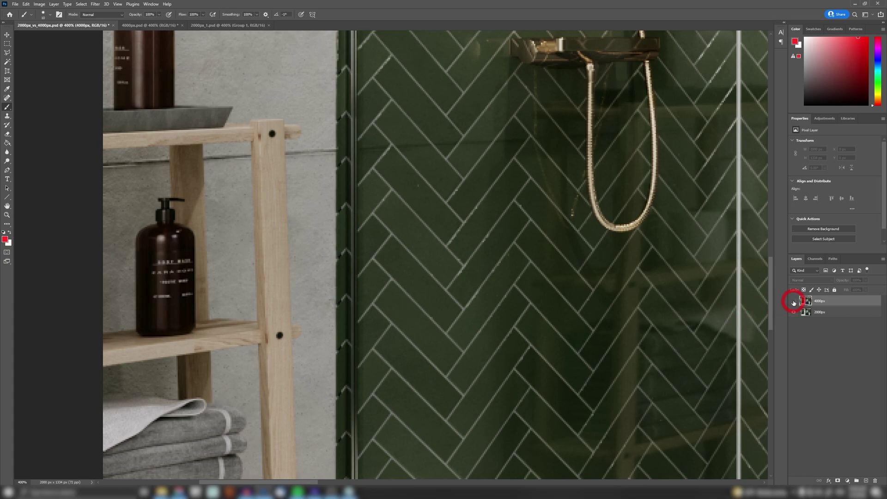
left_click(793, 301)
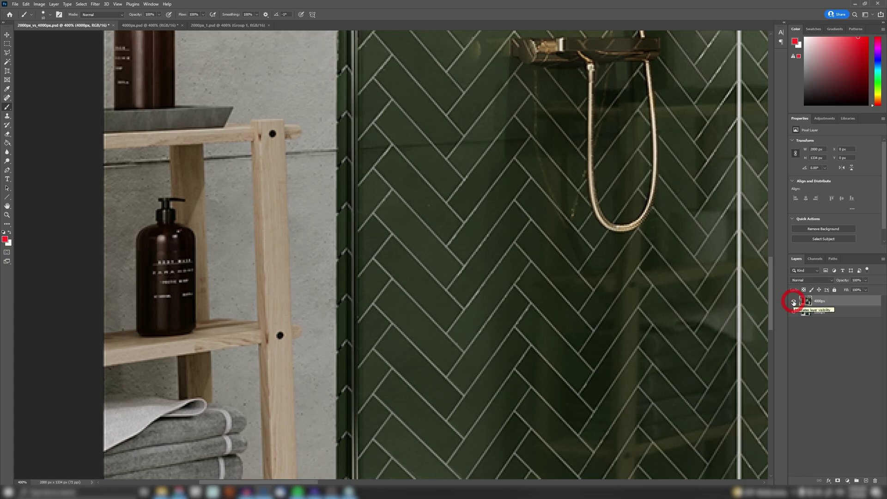
left_click(794, 301)
left_click(794, 301)
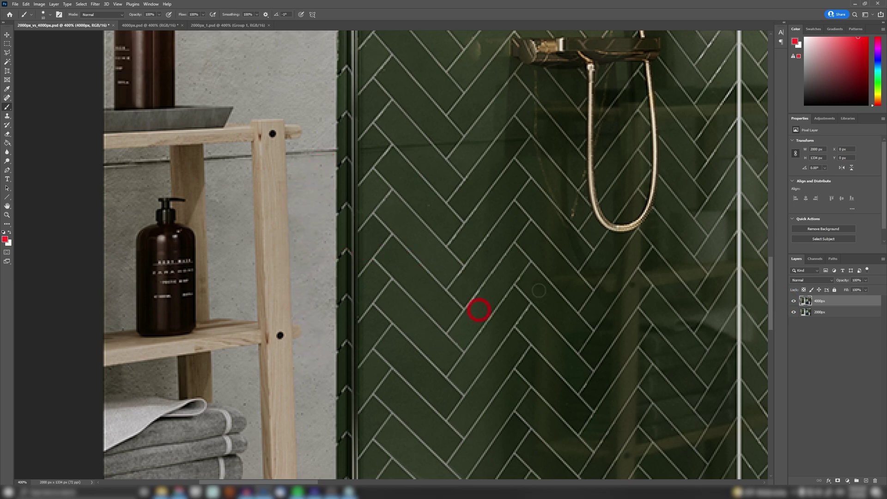
left_click(794, 302)
left_click(794, 302)
Fit the bathroom to screen, return to 100%, and bring up the 2000px layer's context menu.
key("ctrl+0")
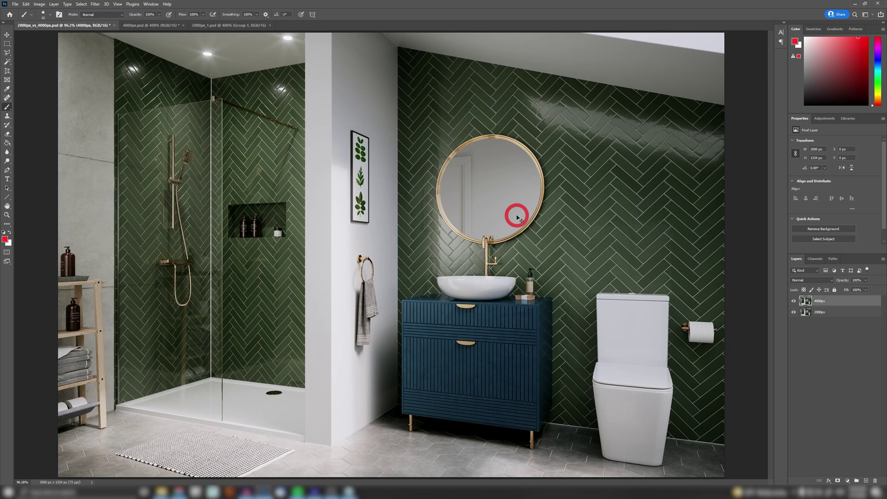
key("ctrl+1")
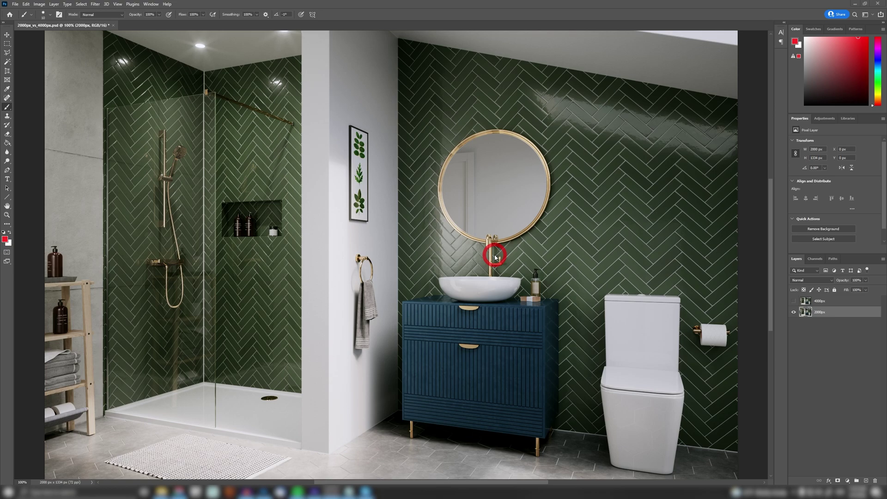
right_click(820, 312)
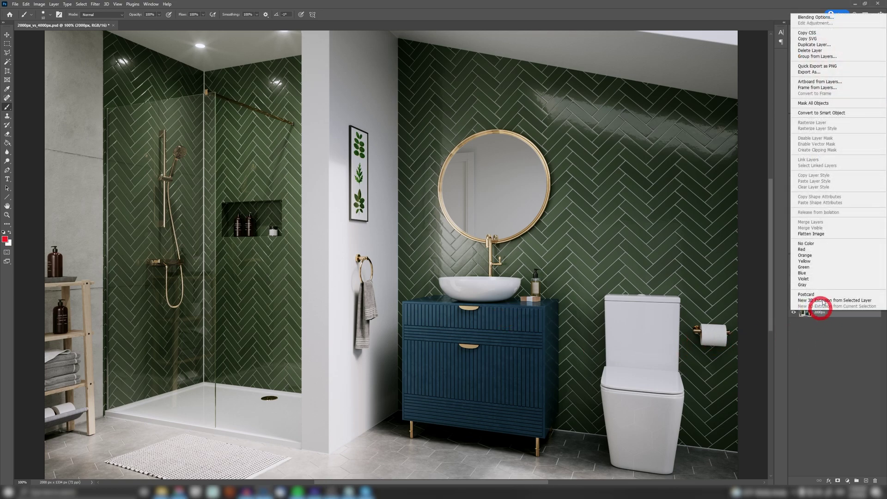
Convert the 2000px layer to a smart object and add Filter > Other > High Pass at 0.4 px.
left_click(839, 112)
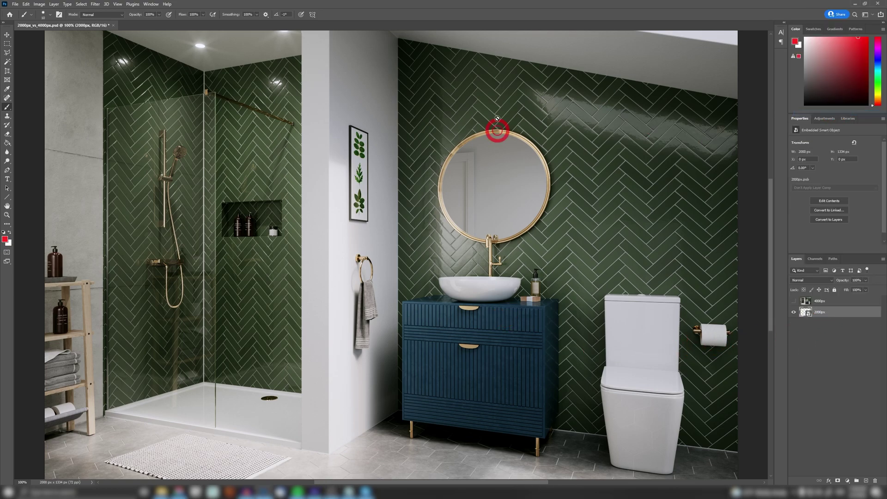
left_click(95, 4)
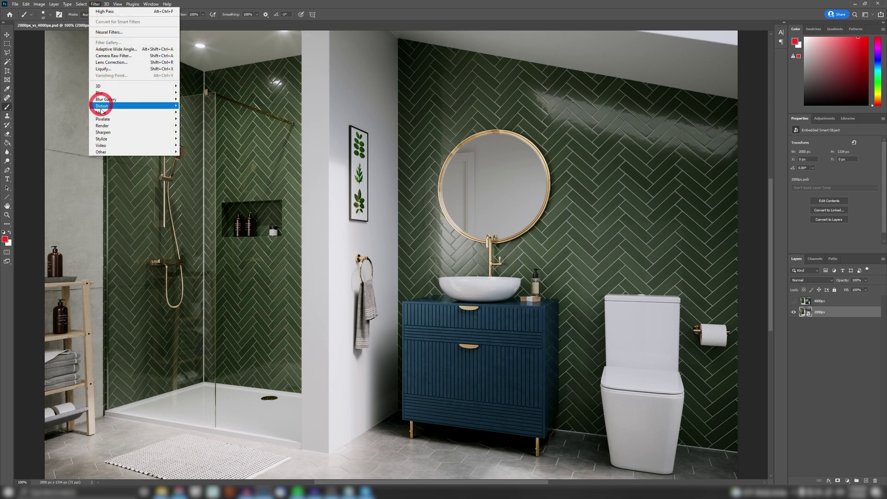
mouse_move(144, 152)
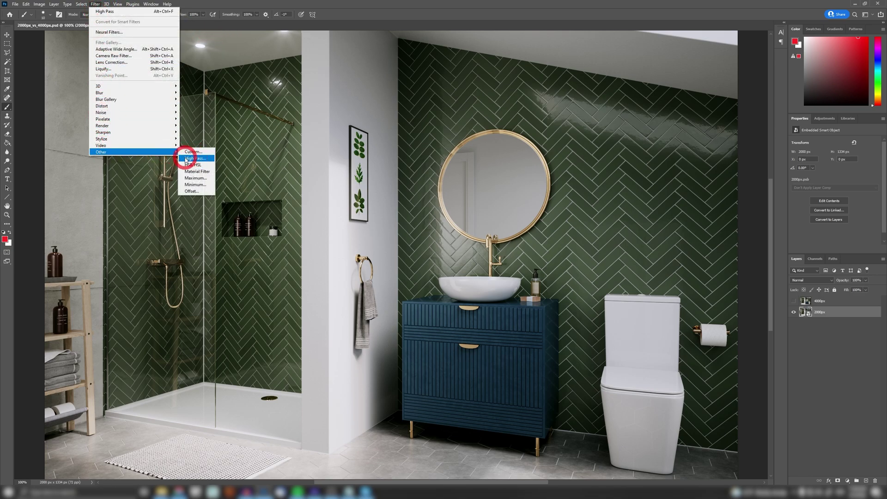
left_click(199, 158)
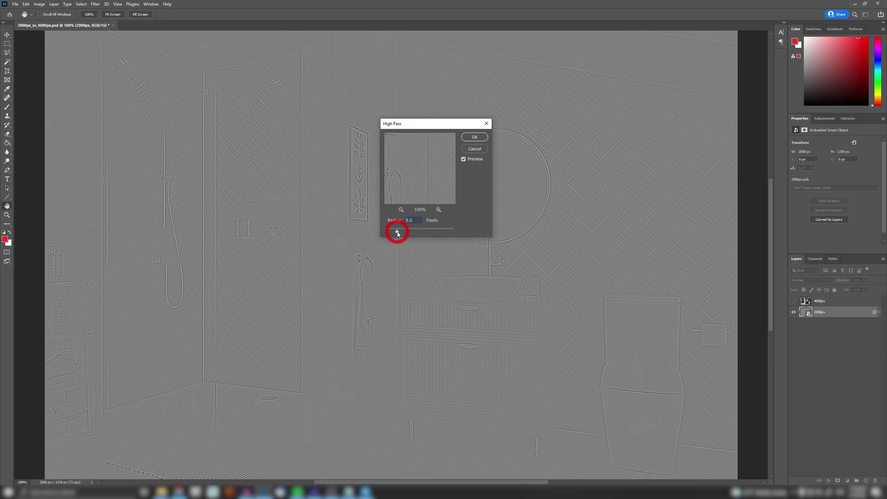
left_click_drag(398, 233, 388, 232)
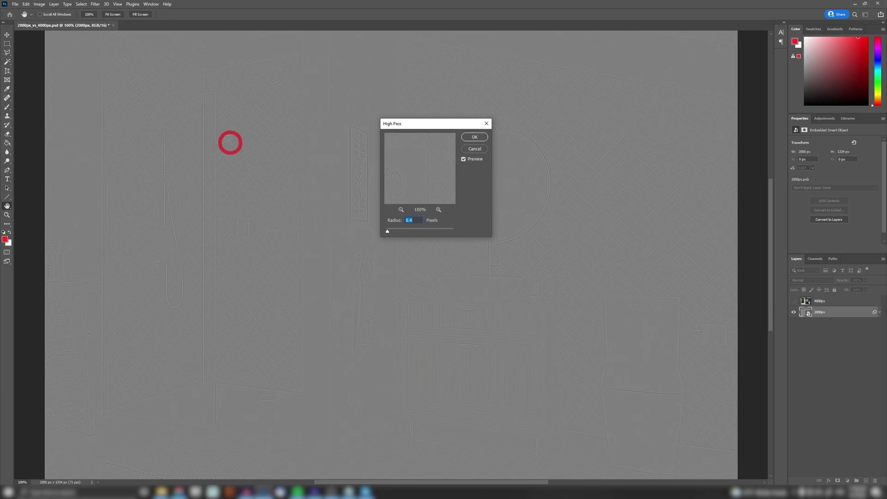
left_click(469, 137)
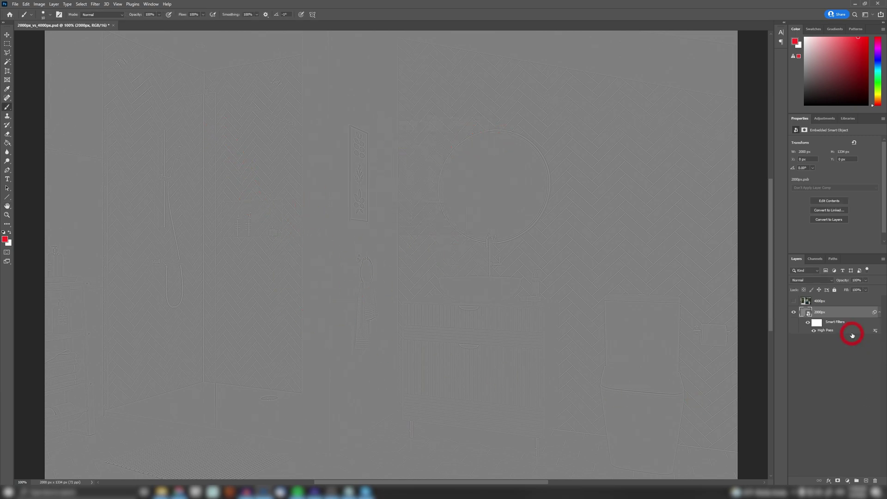
Set the High Pass filter's Blending Options mode to Overlay and confirm.
double_click(875, 332)
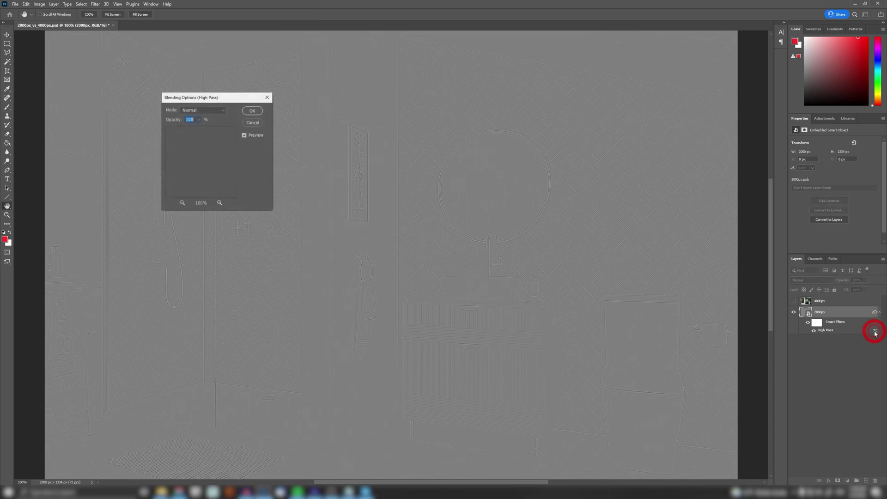
left_click(212, 111)
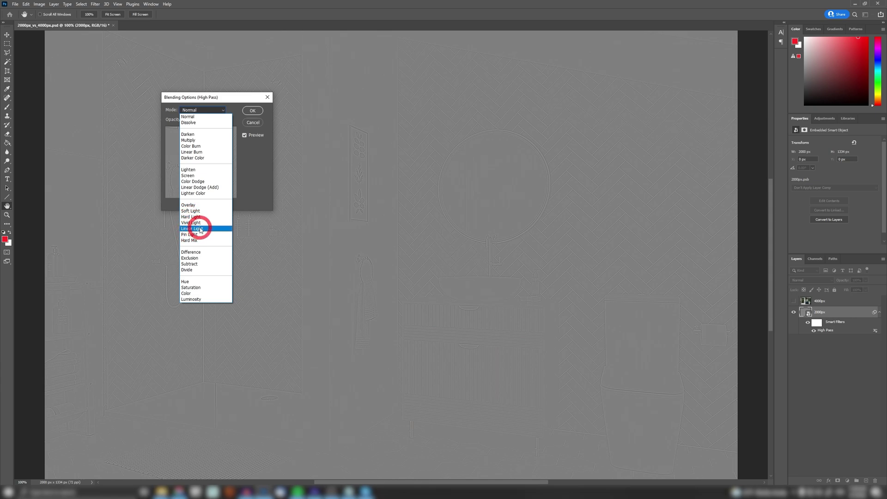
left_click(192, 205)
left_click(253, 110)
key("b")
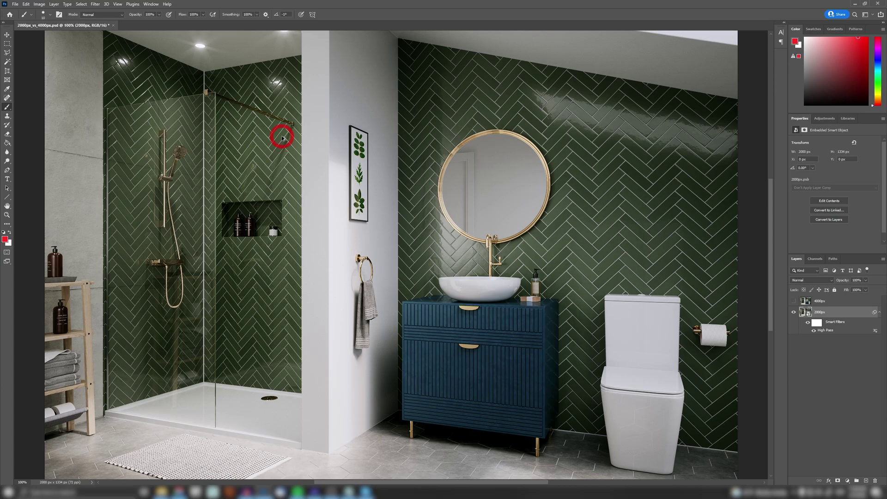
Toggle the smart filters to compare, then preview Linear Light and Soft Light for High Pass.
scroll(279, 136, "up", 5)
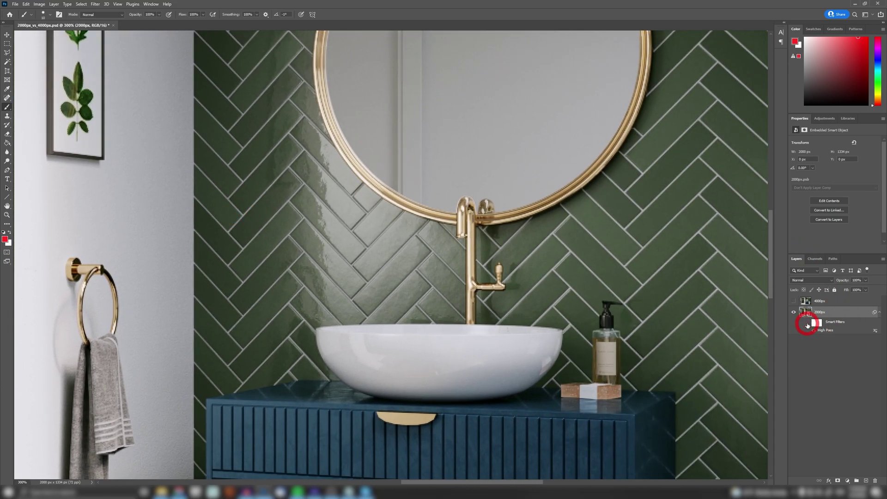
left_click(808, 324)
double_click(875, 331)
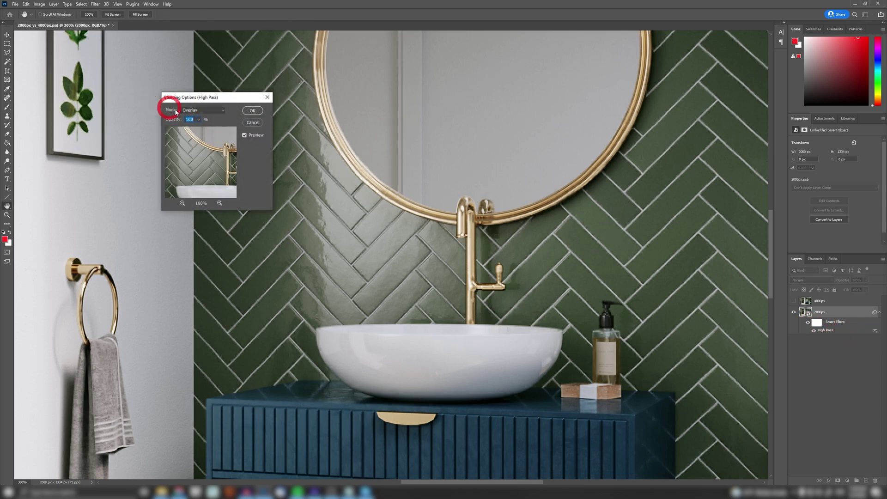
left_click(199, 111)
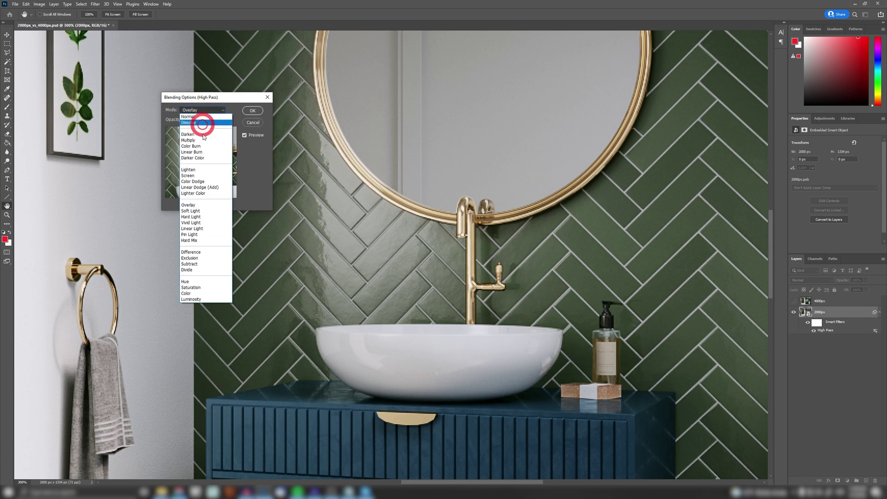
left_click(200, 228)
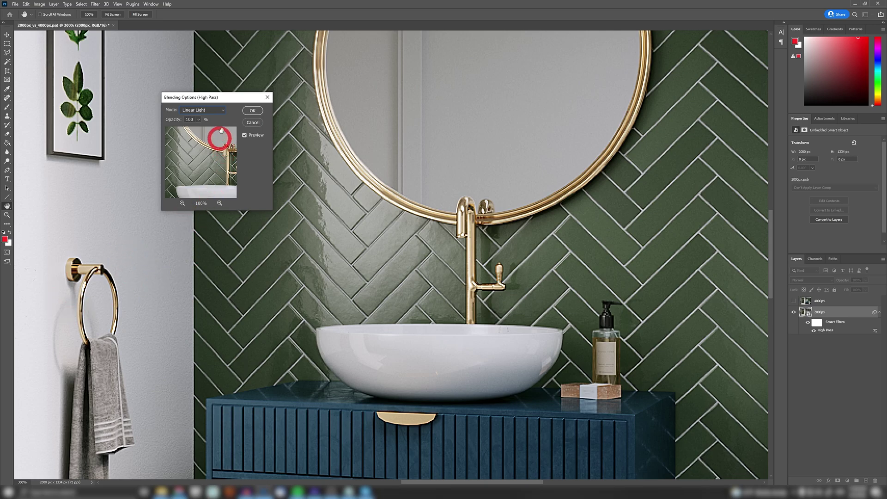
left_click(215, 110)
left_click(193, 209)
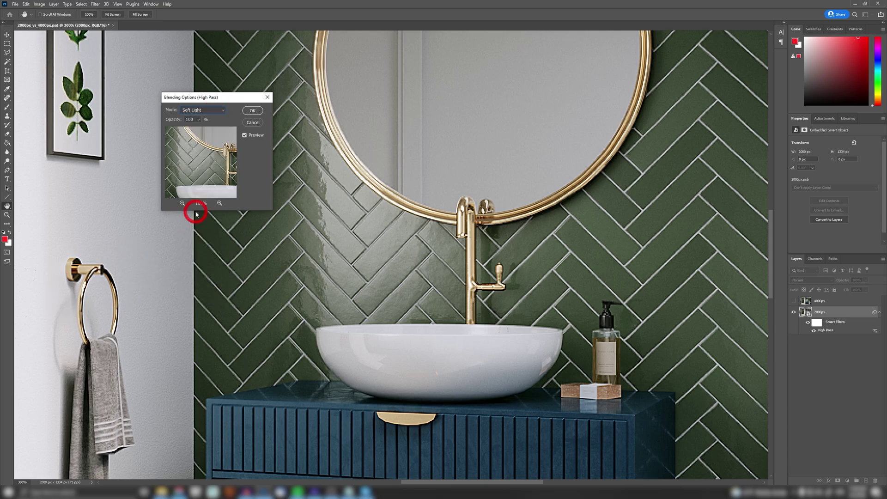
Preview Overlay, Hard Light and Linear Light again, settle on Overlay, and view at 100%.
left_click(201, 111)
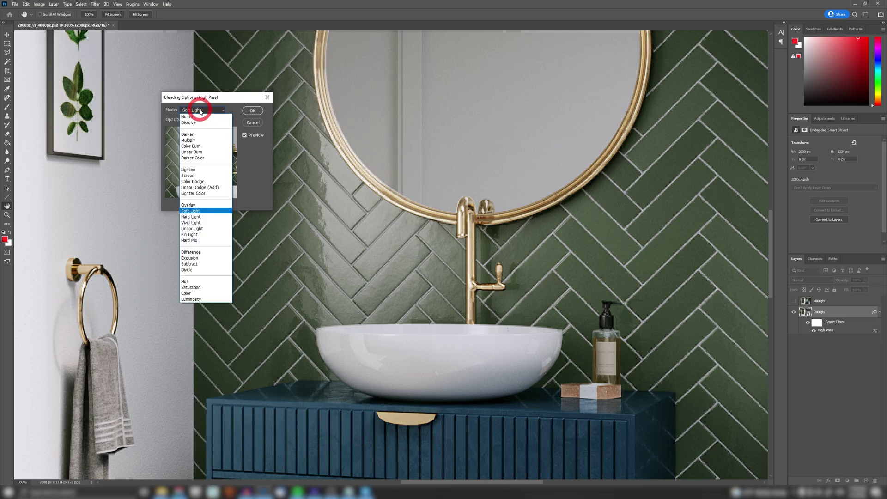
left_click(194, 206)
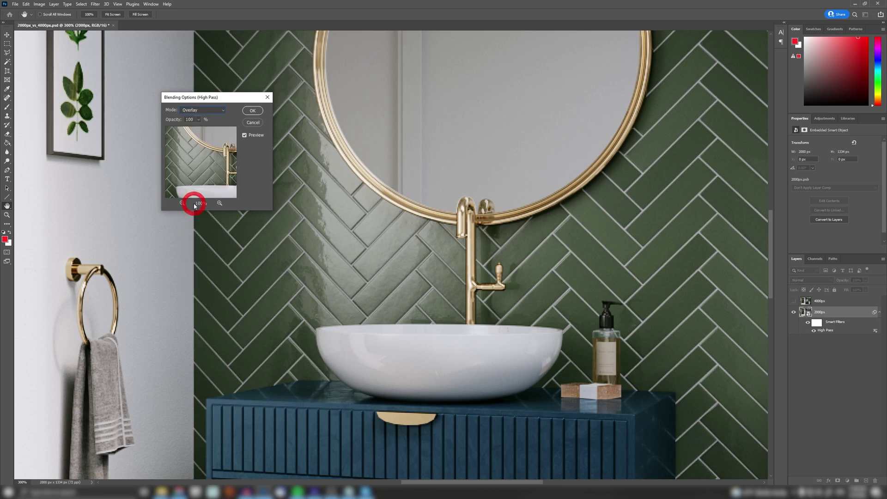
left_click(202, 111)
left_click(195, 217)
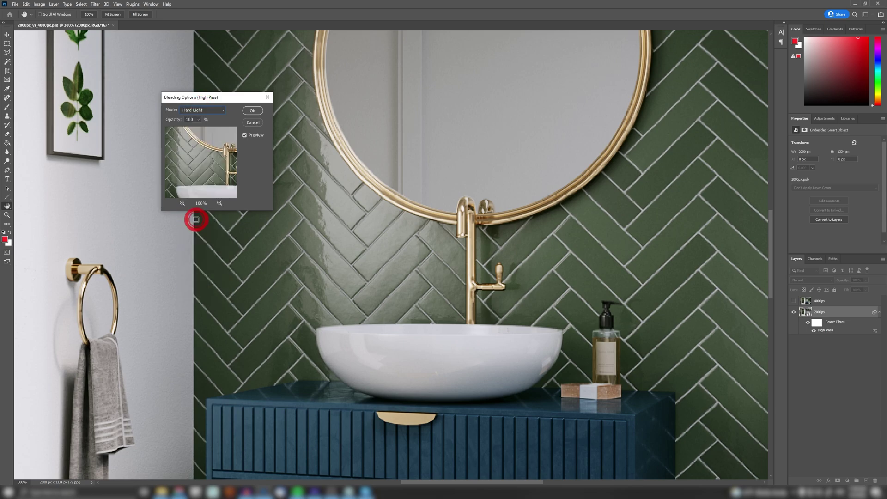
left_click(198, 110)
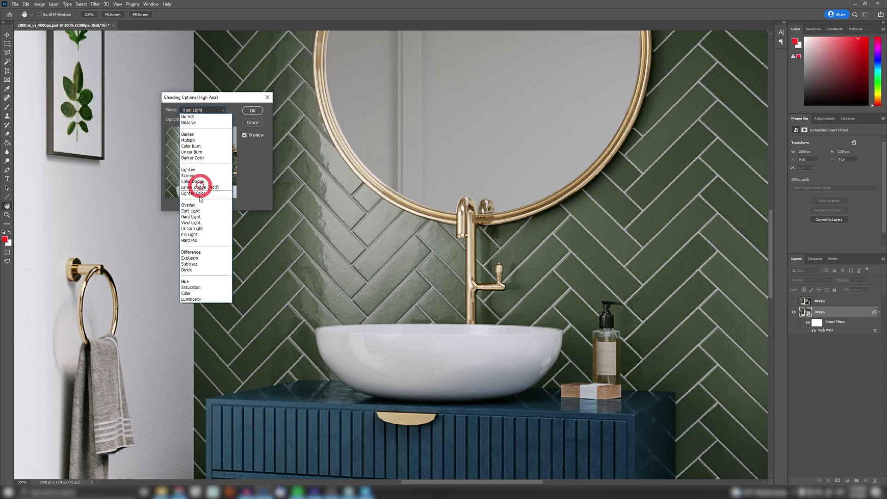
left_click(192, 229)
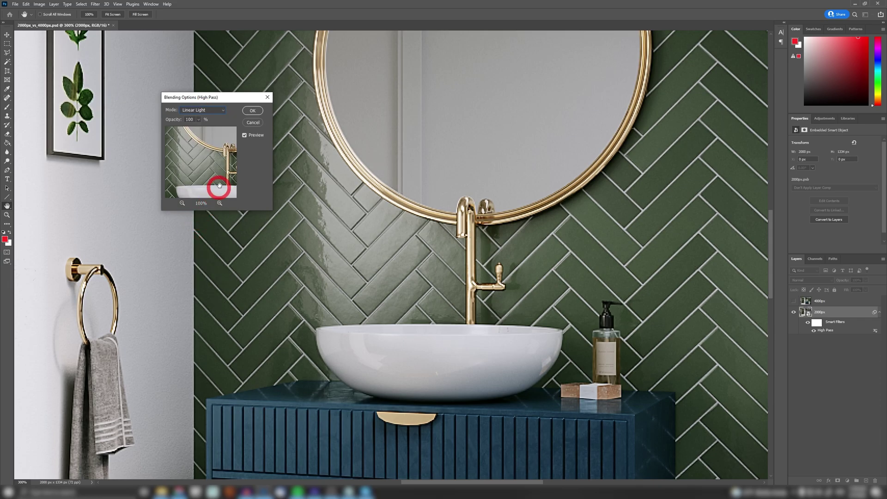
left_click(220, 110)
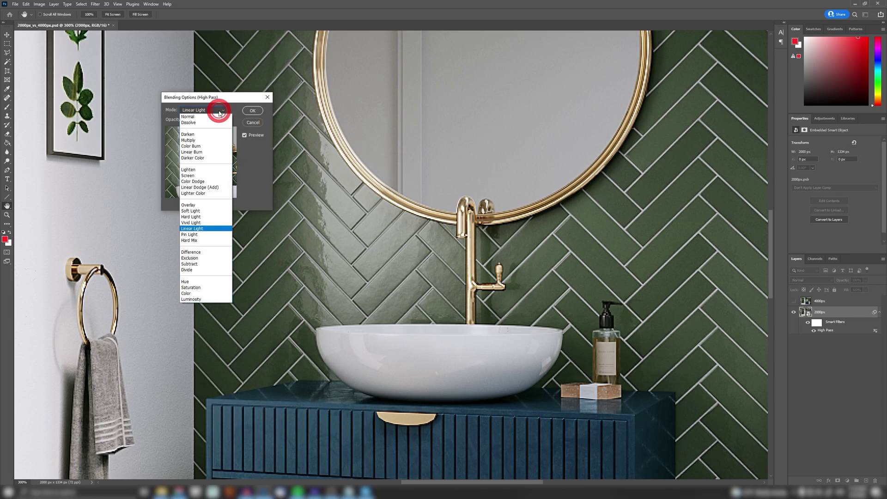
left_click(191, 205)
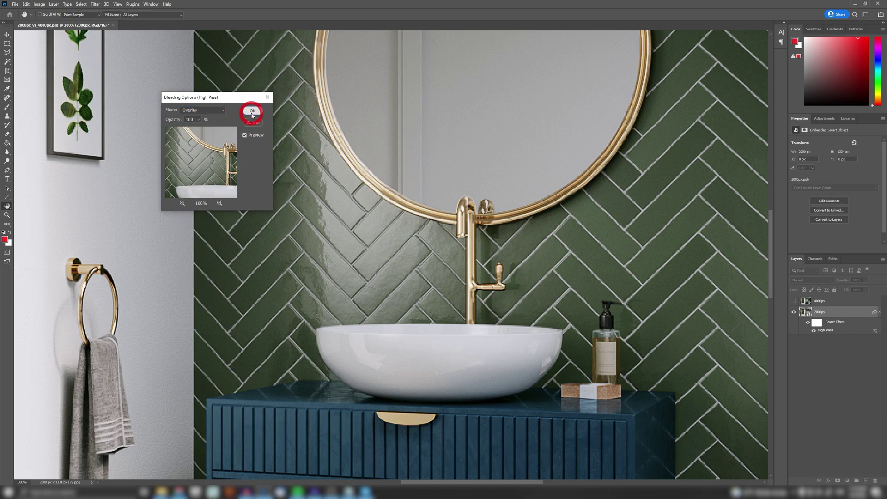
left_click(250, 123)
key("ctrl+1")
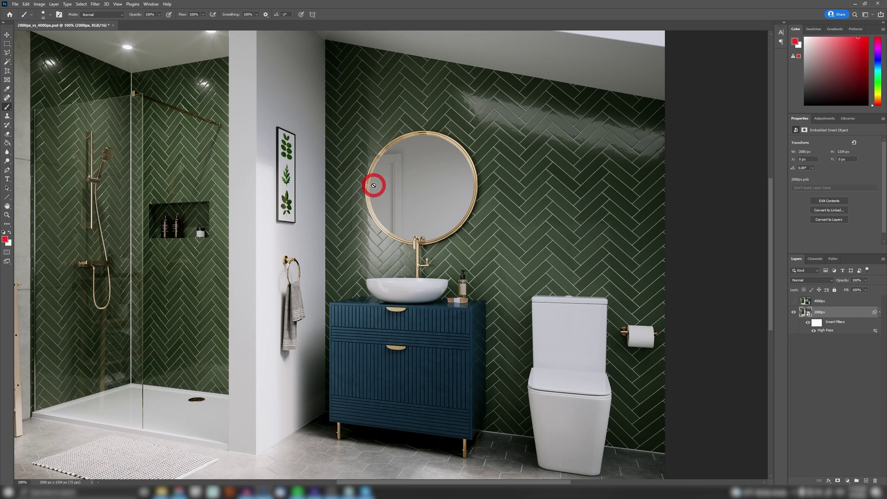
Flip the 4000px layer on and off, then zoom in on the faucet and tiles to compare.
left_click(793, 302)
left_click(794, 302)
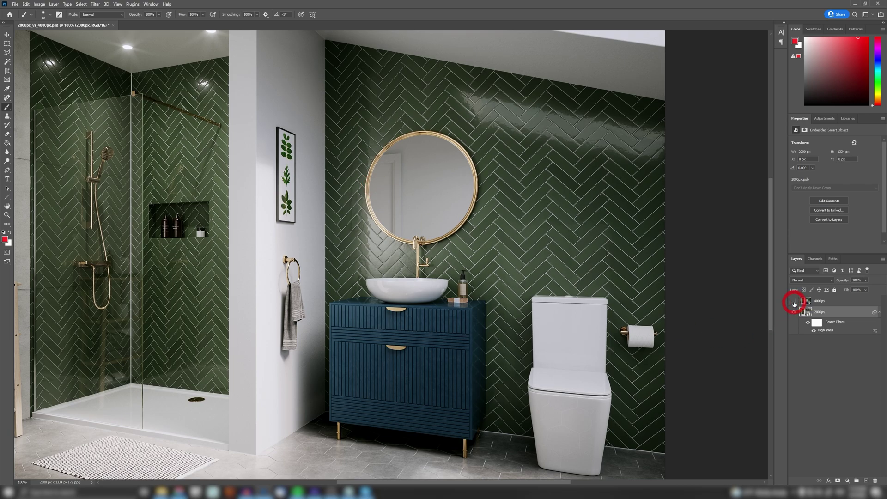
left_click(794, 301)
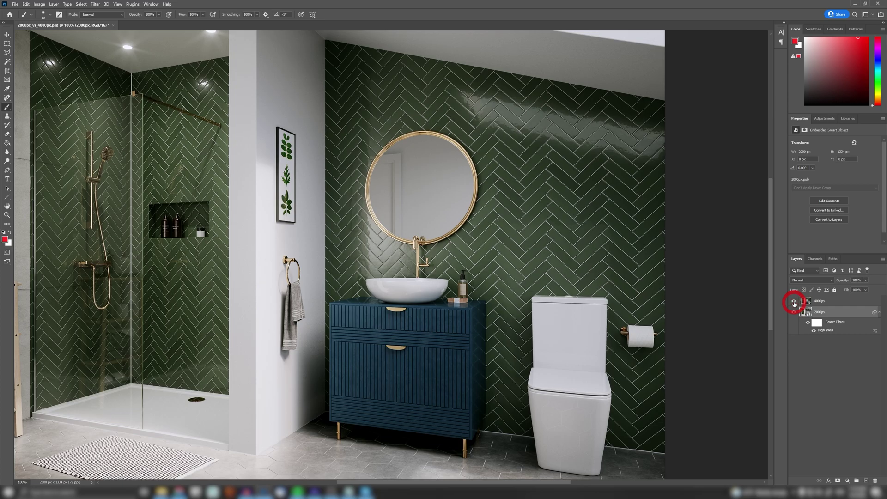
left_click(793, 301)
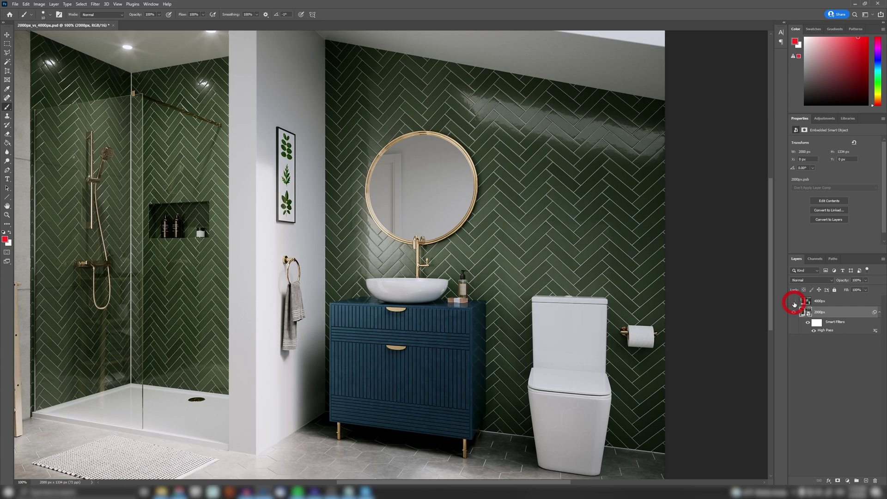
key("ctrl+plus")
key("ctrl+plus")
key("ctrl+plus")
key("ctrl+plus")
left_click_drag(580, 283, 245, 247)
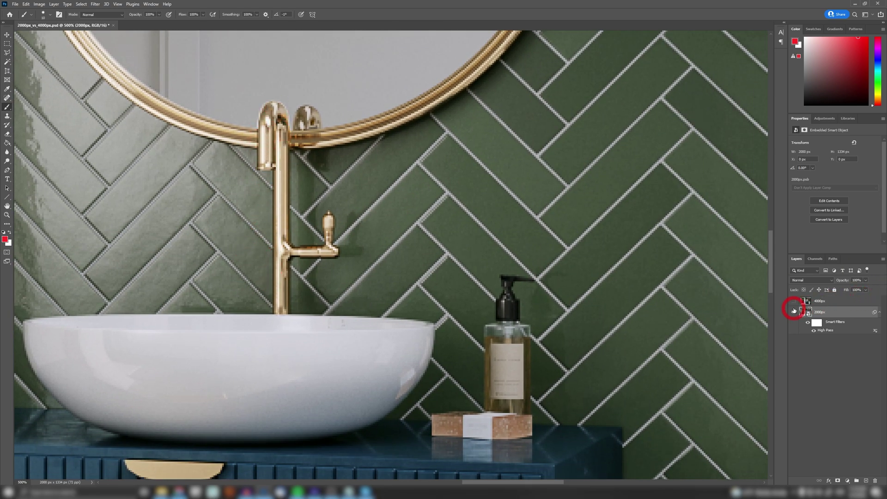
left_click(794, 310)
Try Linear Light on the High Pass filter, then switch it to Hard Light and confirm.
double_click(875, 331)
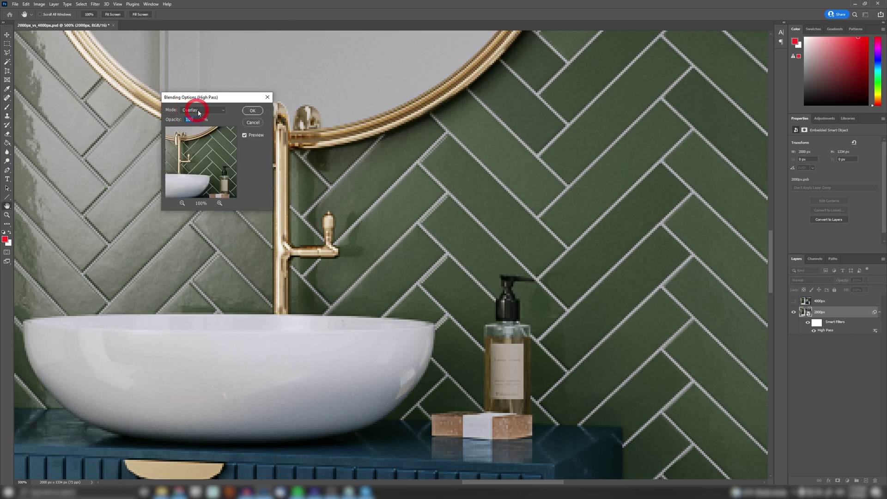
left_click(200, 110)
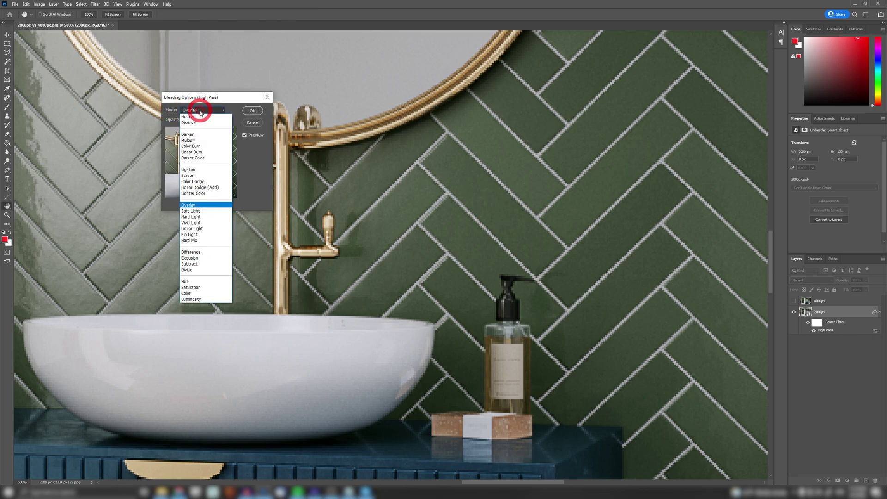
left_click(201, 228)
left_click_drag(232, 97, 179, 99)
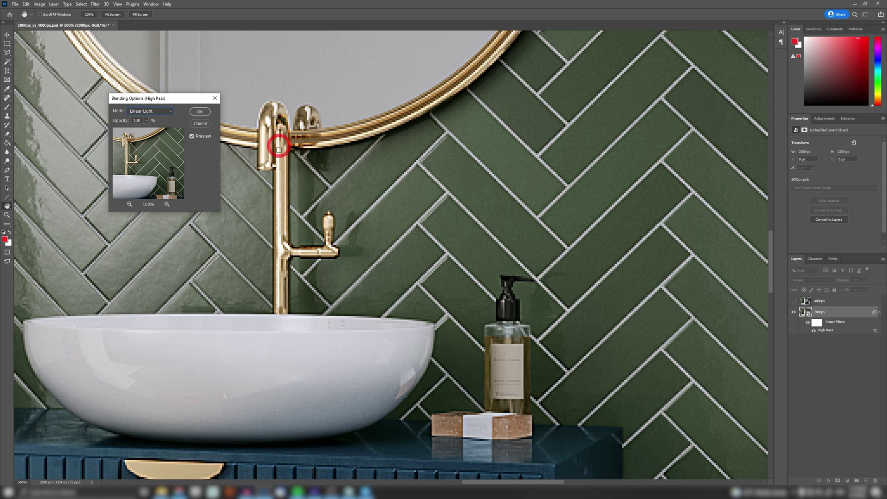
left_click(141, 113)
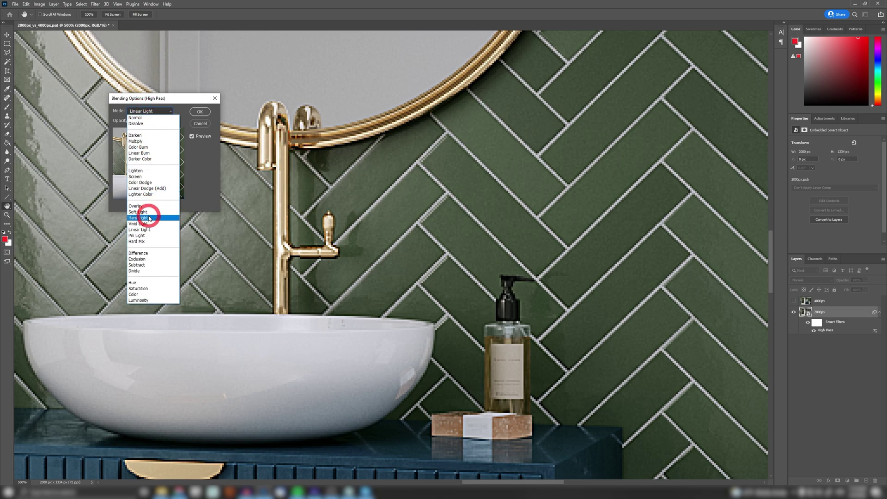
left_click(148, 213)
left_click(198, 111)
View the render fit-to-screen, then at 100%, toggling the 4000px layer's visibility to compare sharpness.
key("b")
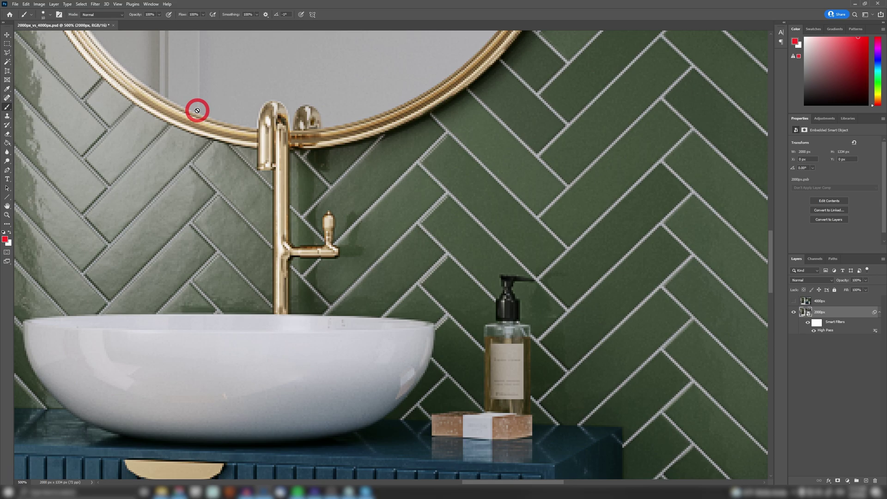
key("ctrl+0")
key("ctrl+1")
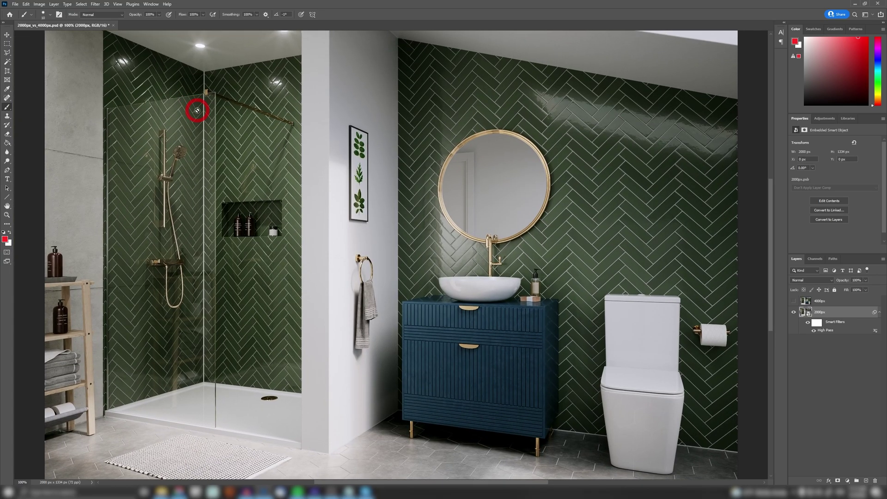
left_click(794, 301)
left_click(794, 301)
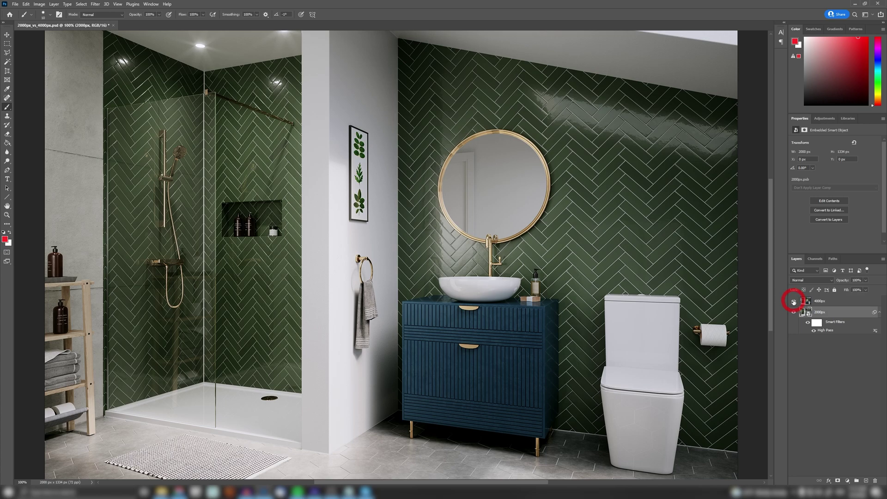
left_click(793, 302)
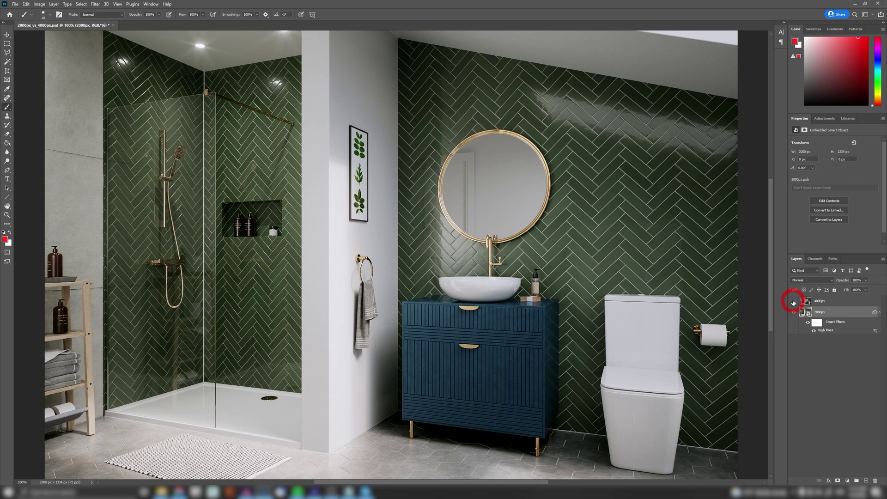